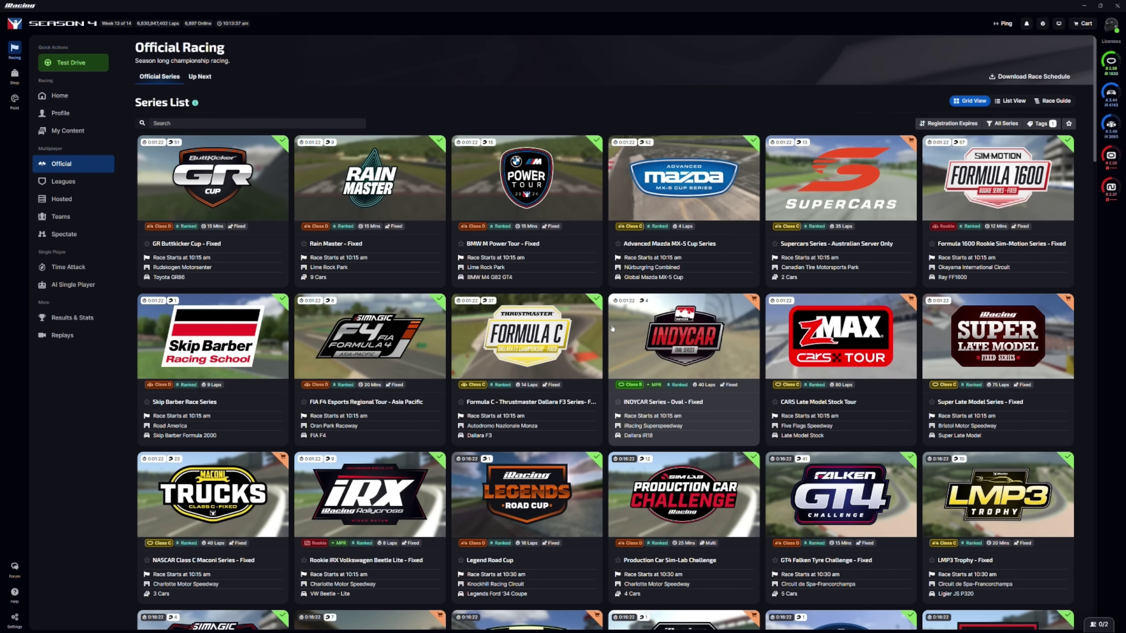
- Open Resource Monitor and review the per-core CPU graphs on the CPU tab
key(super)
text(res)
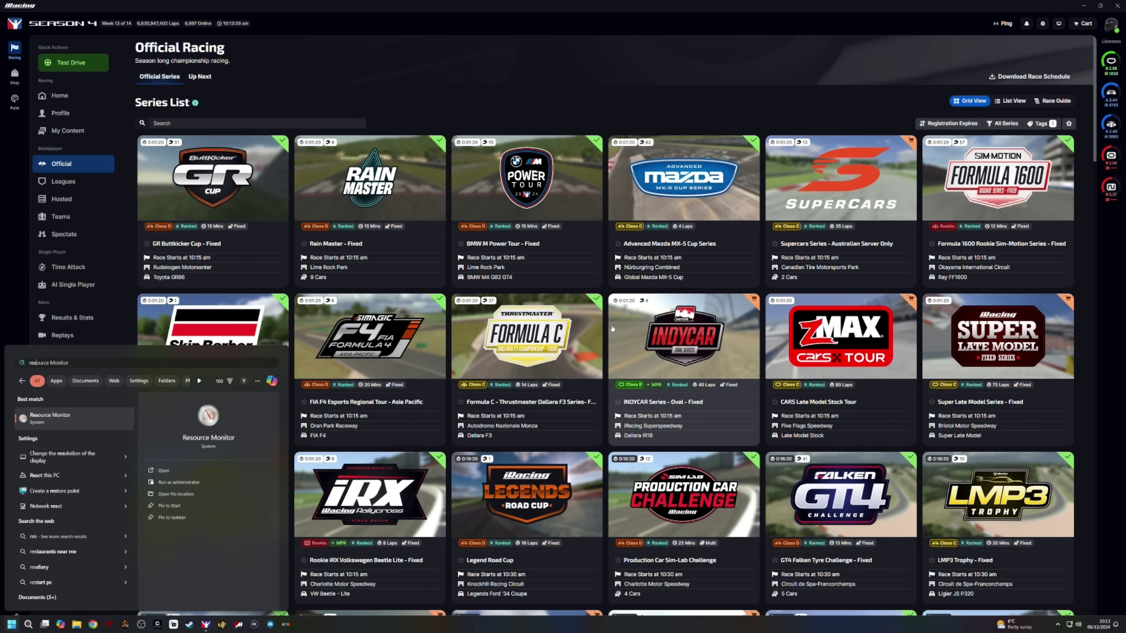
text(our)
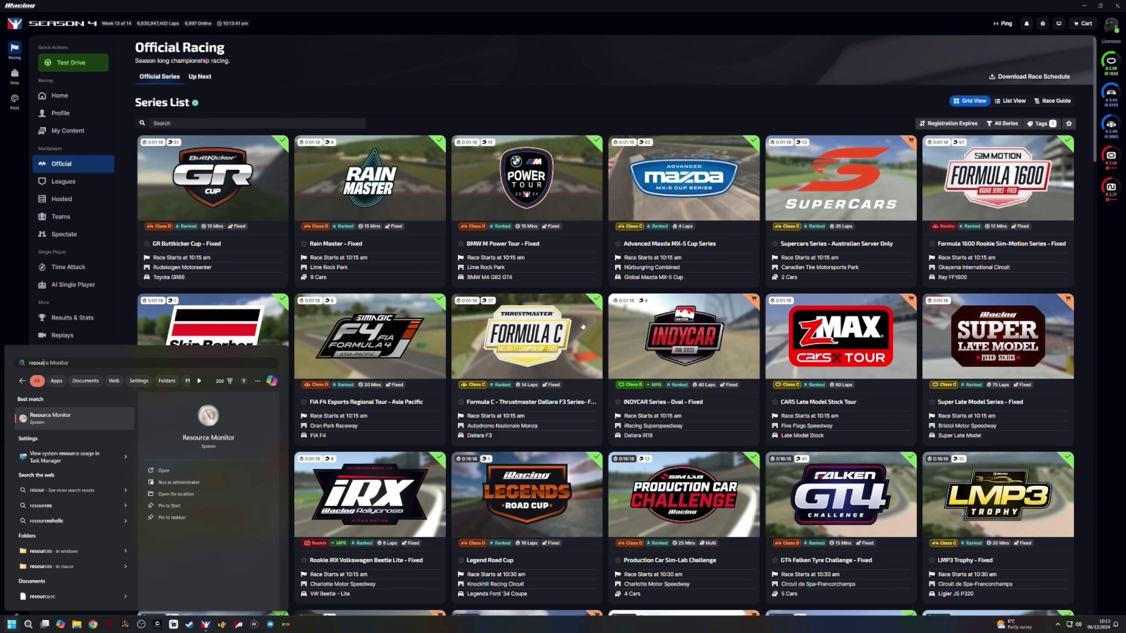
click(55, 422)
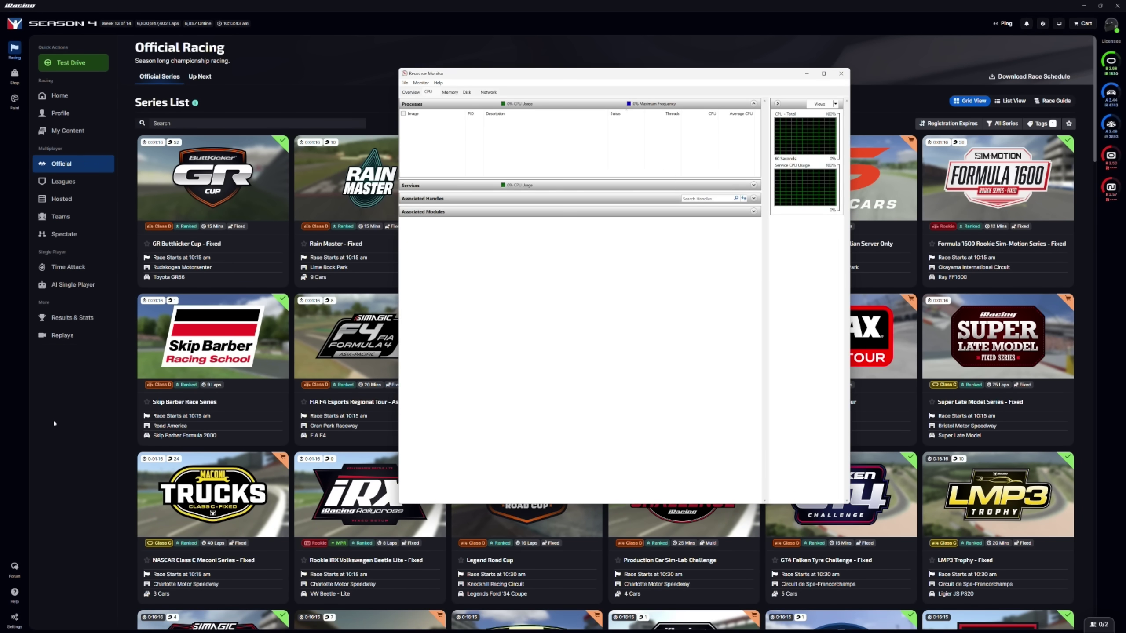
click(414, 92)
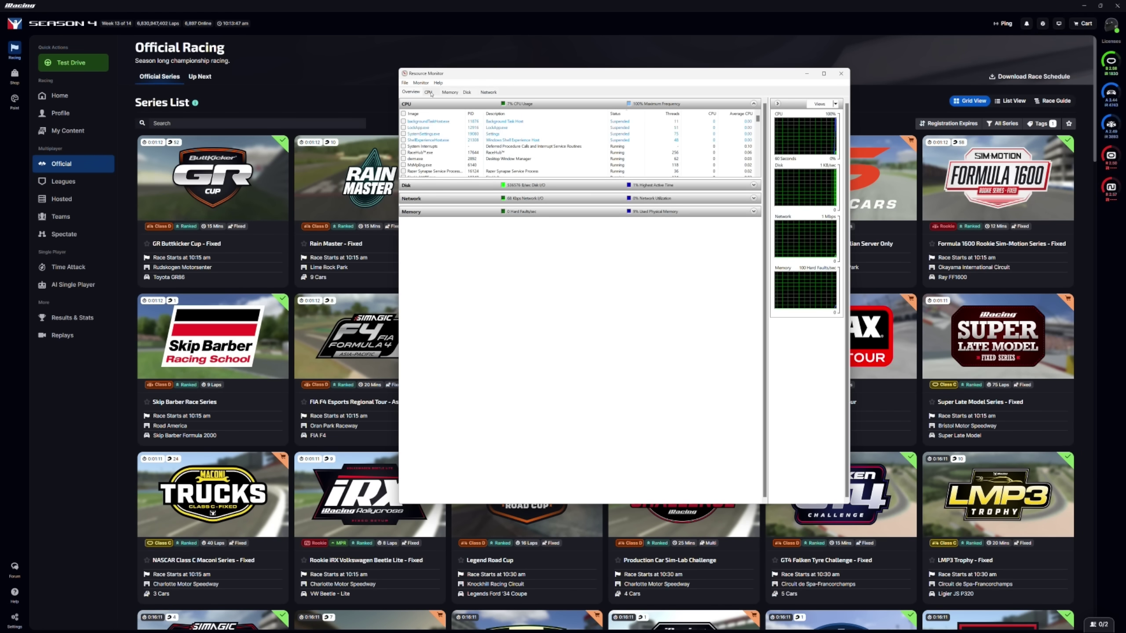
click(429, 93)
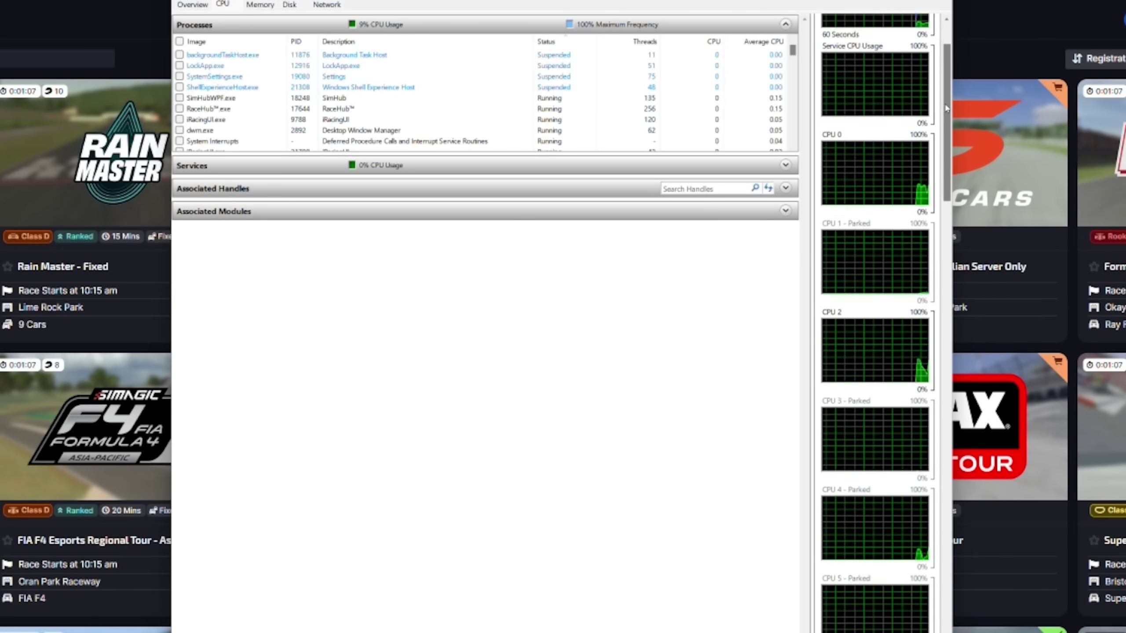
drag(946, 108, 947, 68)
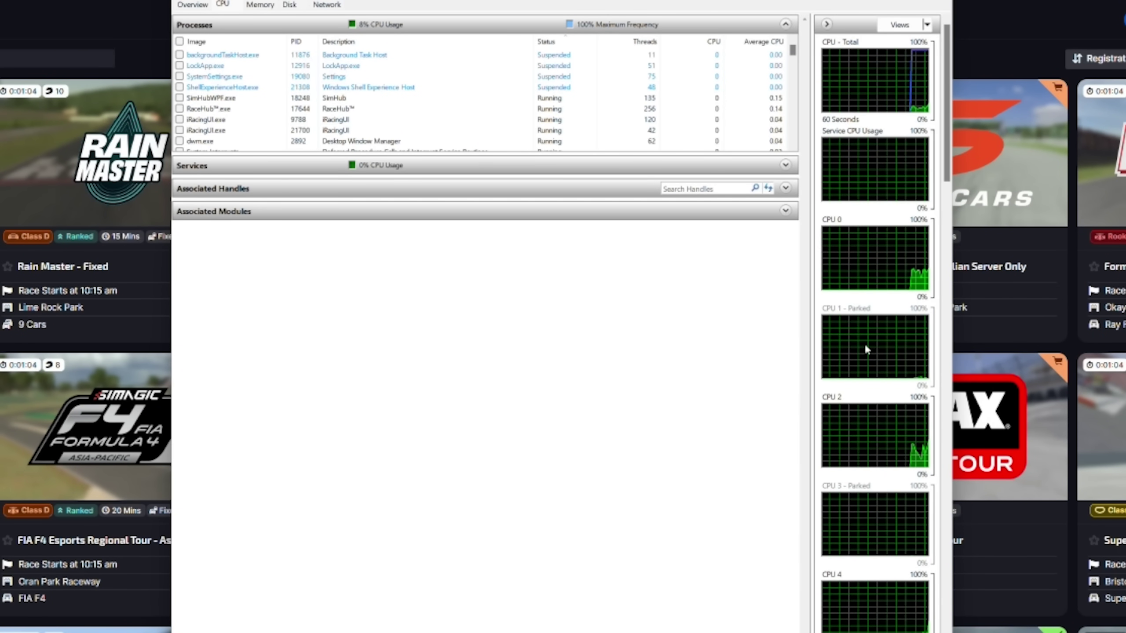
scroll(946, 160, down, 2)
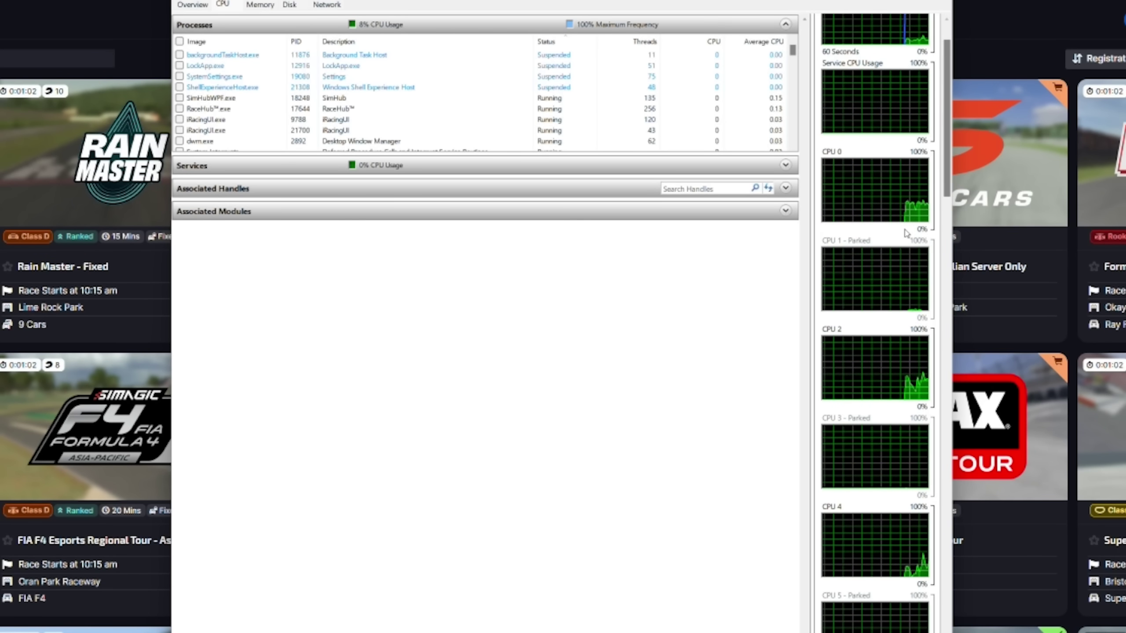
drag(939, 173, 947, 412)
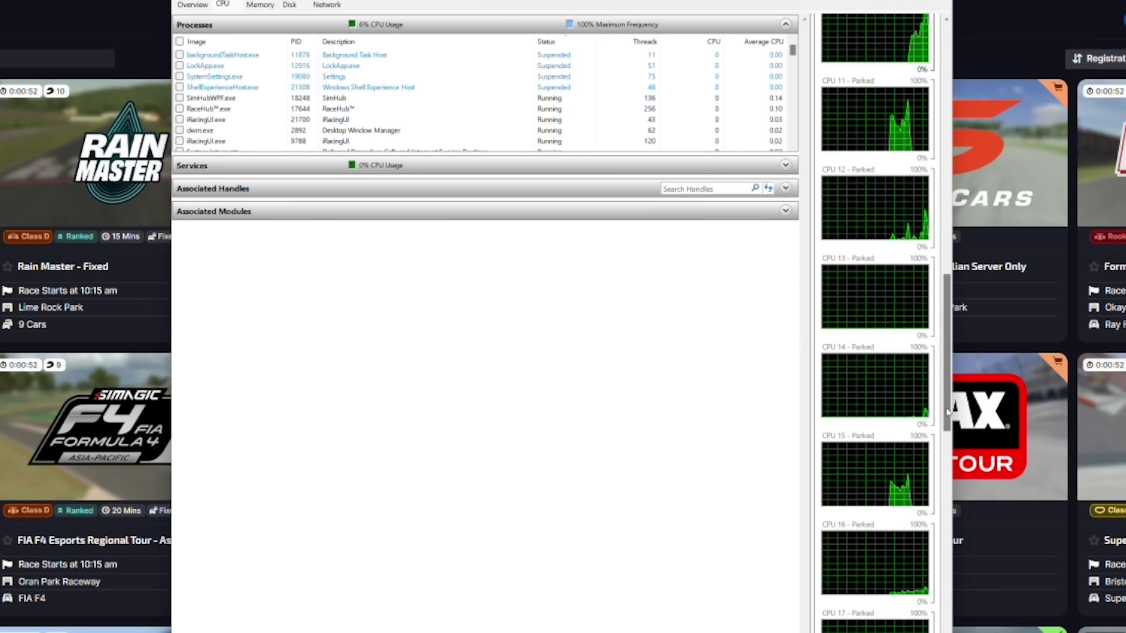
drag(946, 412, 947, 416)
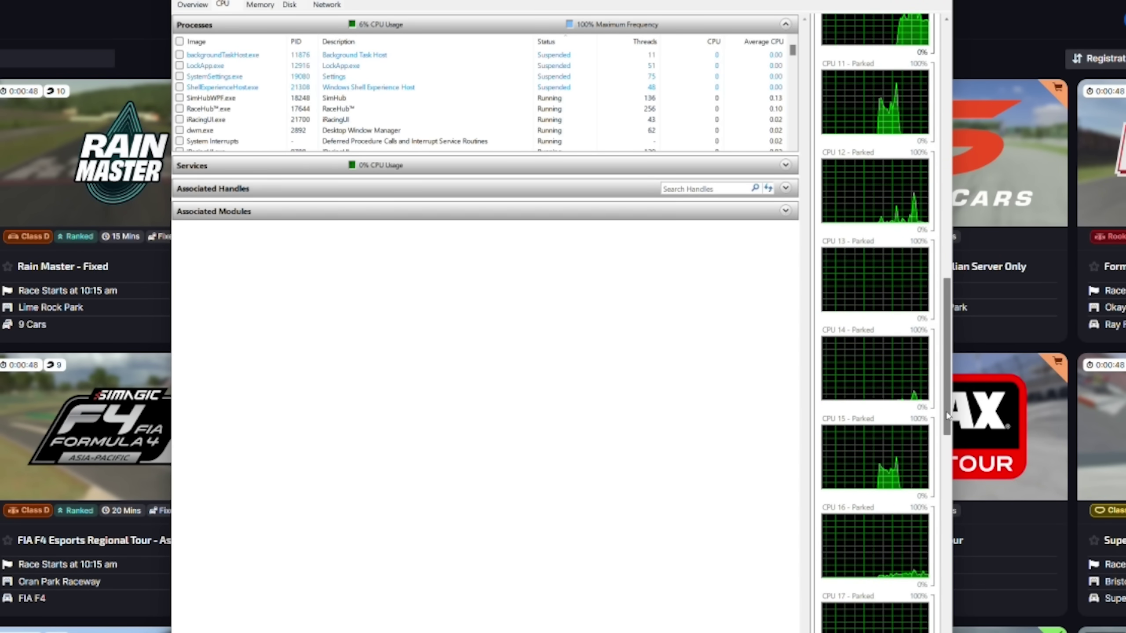
drag(946, 414, 870, 37)
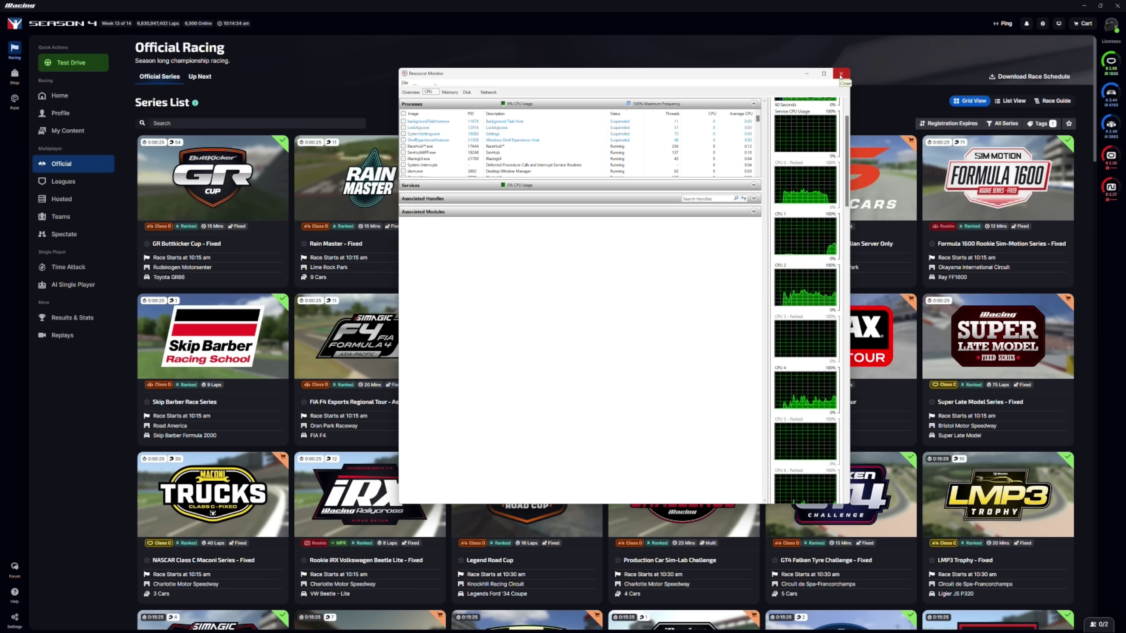
- Close Resource Monitor and launch Registry Editor through Start search
click(840, 74)
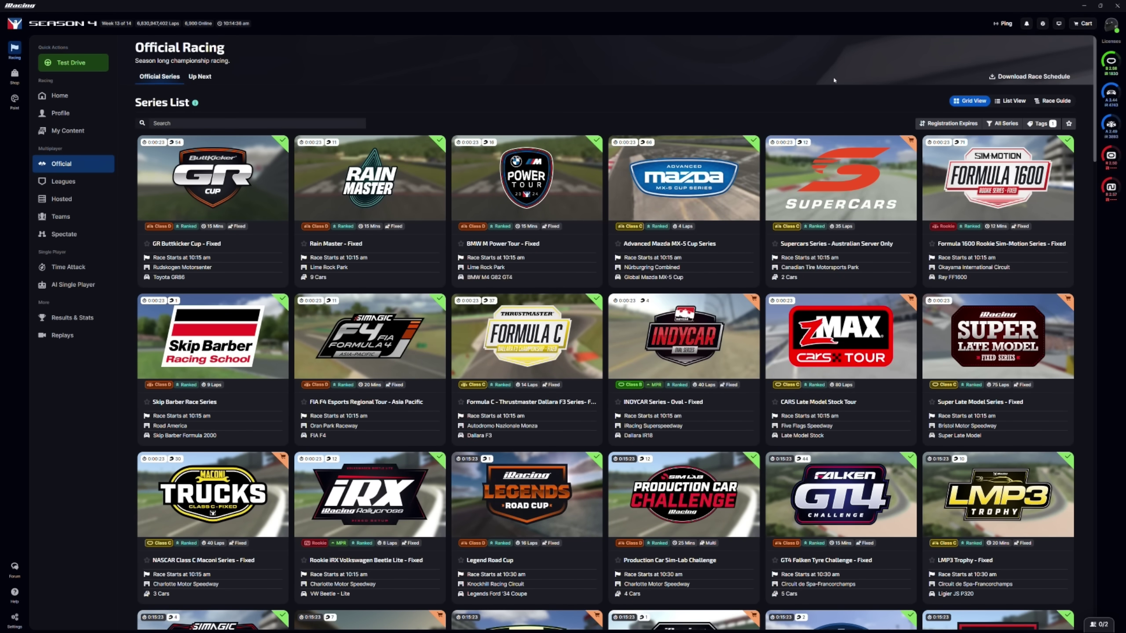
key(super)
text(r)
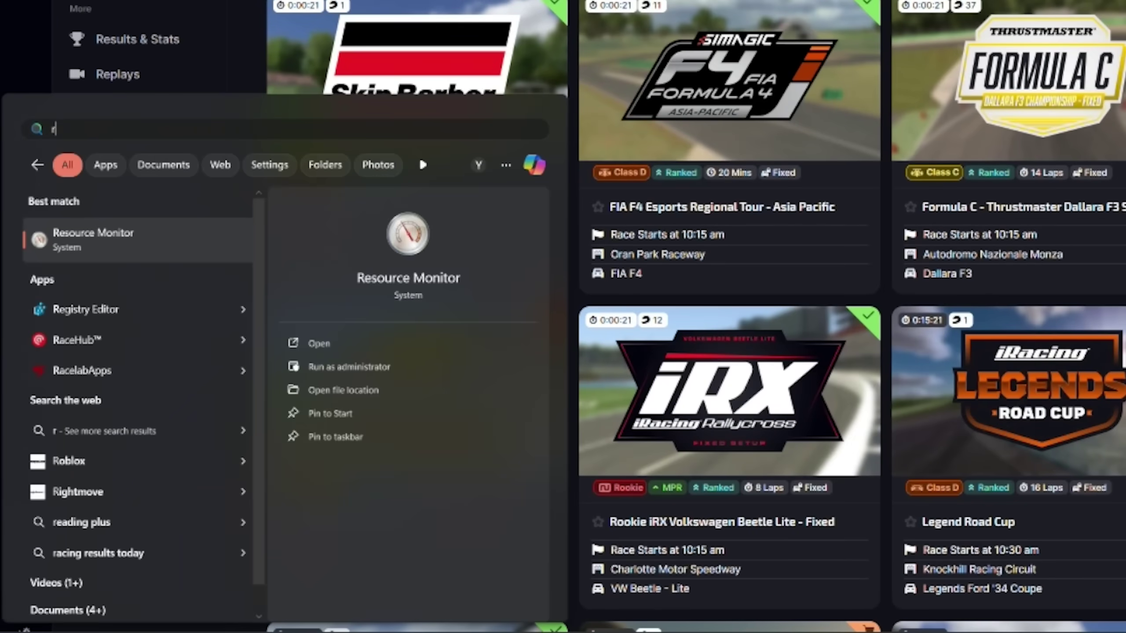
text(egw)
key(BackSpace)
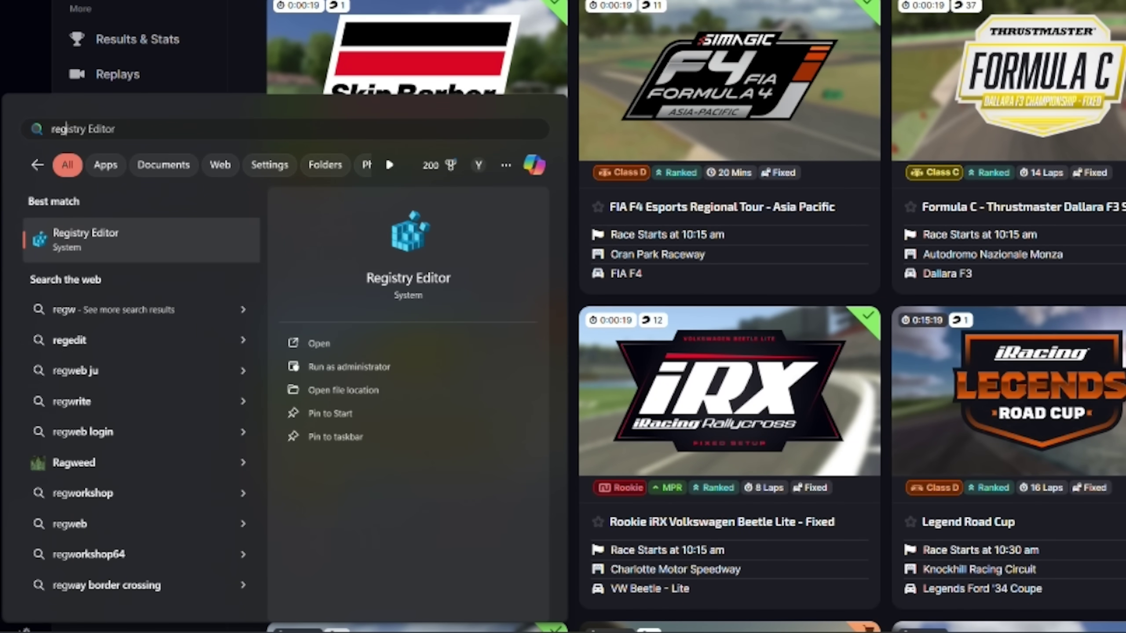
text(edit)
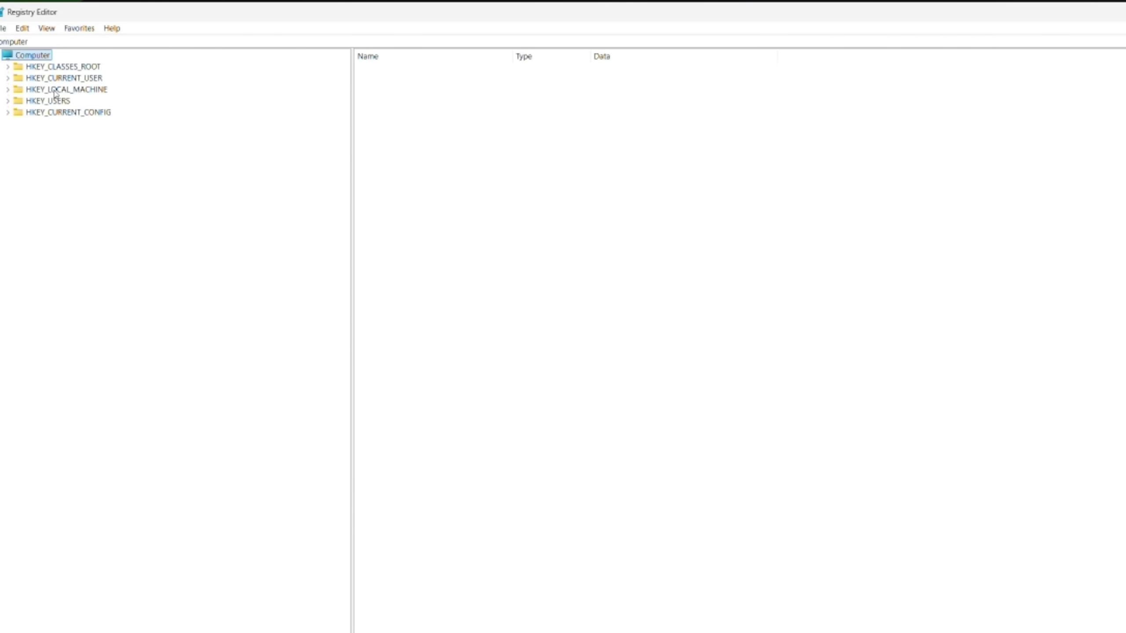
- Expand HKEY_LOCAL_MACHINE > SYSTEM and start a Find inside CurrentControlSet
click(13, 93)
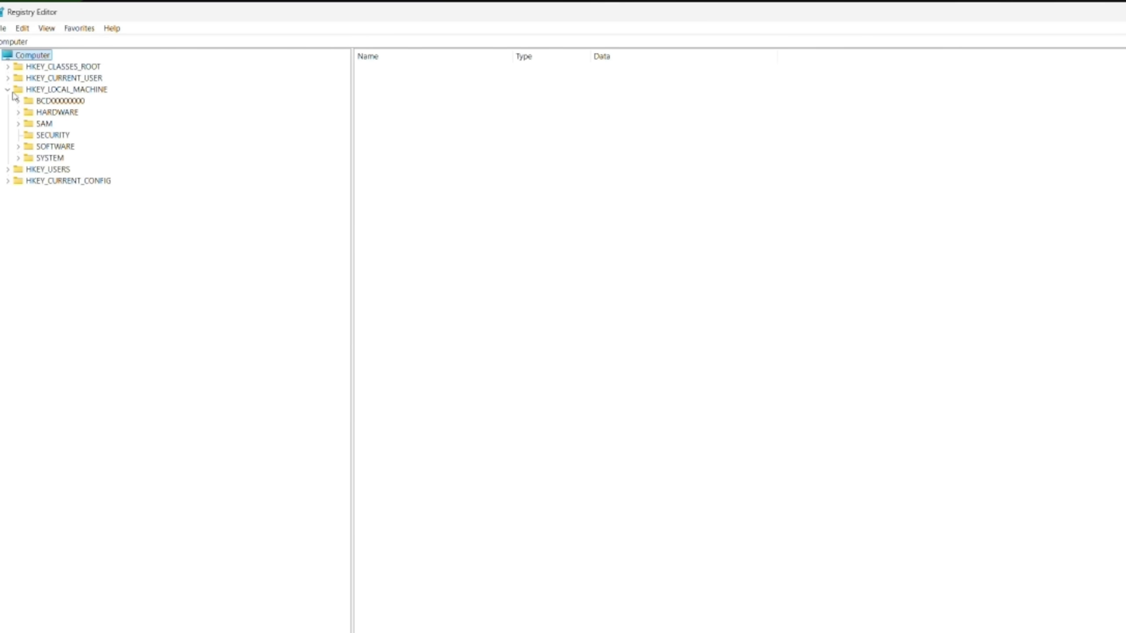
click(18, 159)
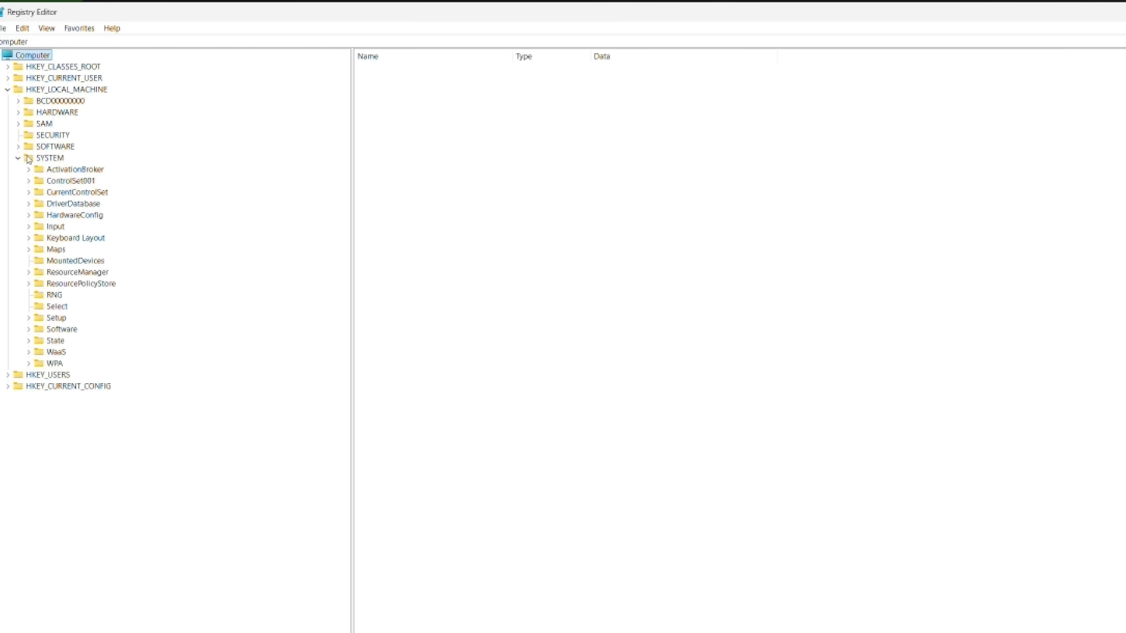
click(56, 194)
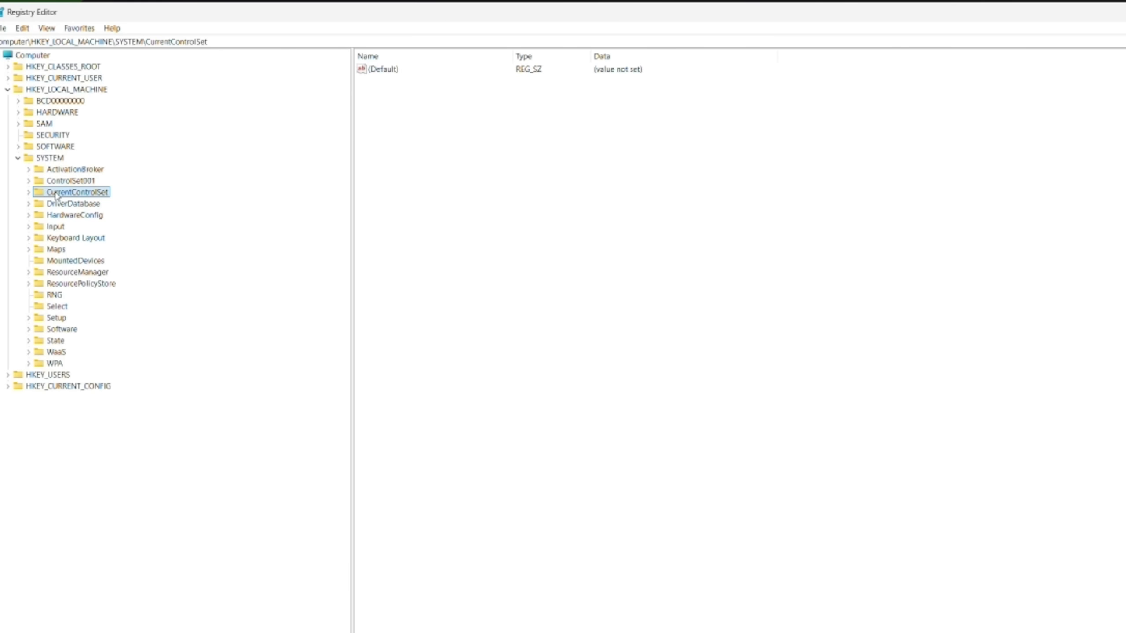
right_click(56, 194)
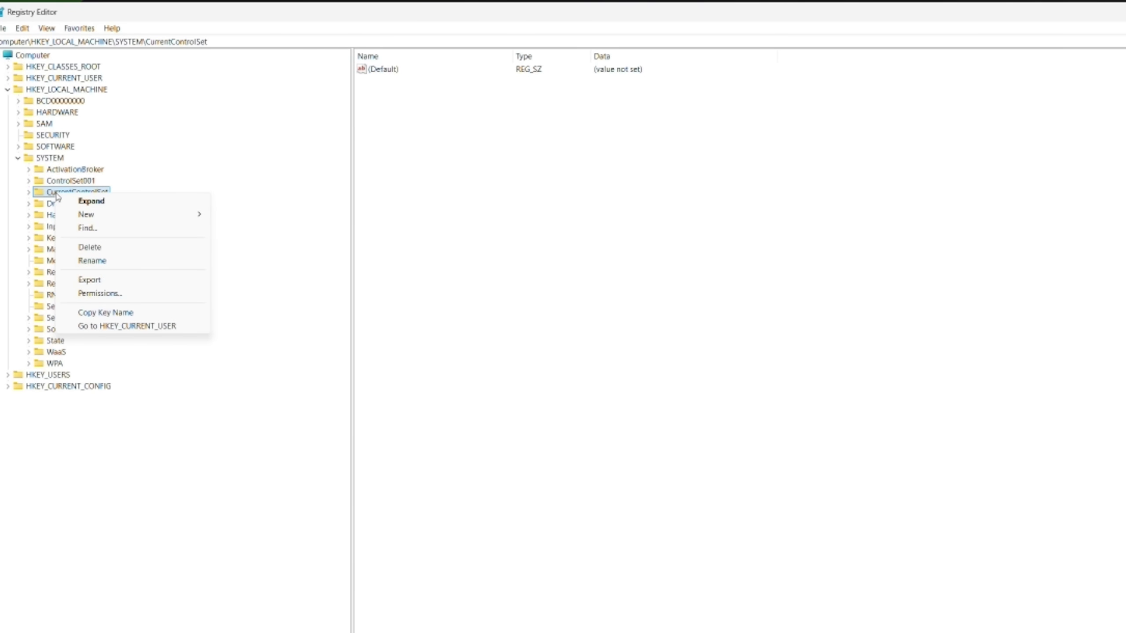
click(103, 231)
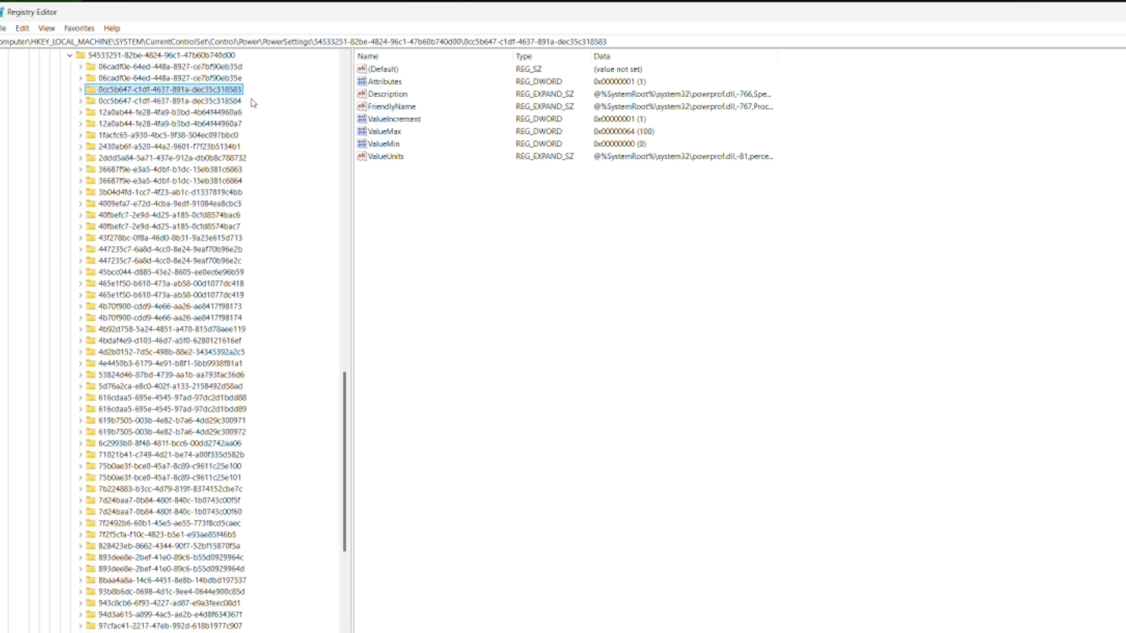
- Change ValueMax of the 0cc5b647-c1df-4637-891a-dec35c318583 key from 100 to 0
click(392, 181)
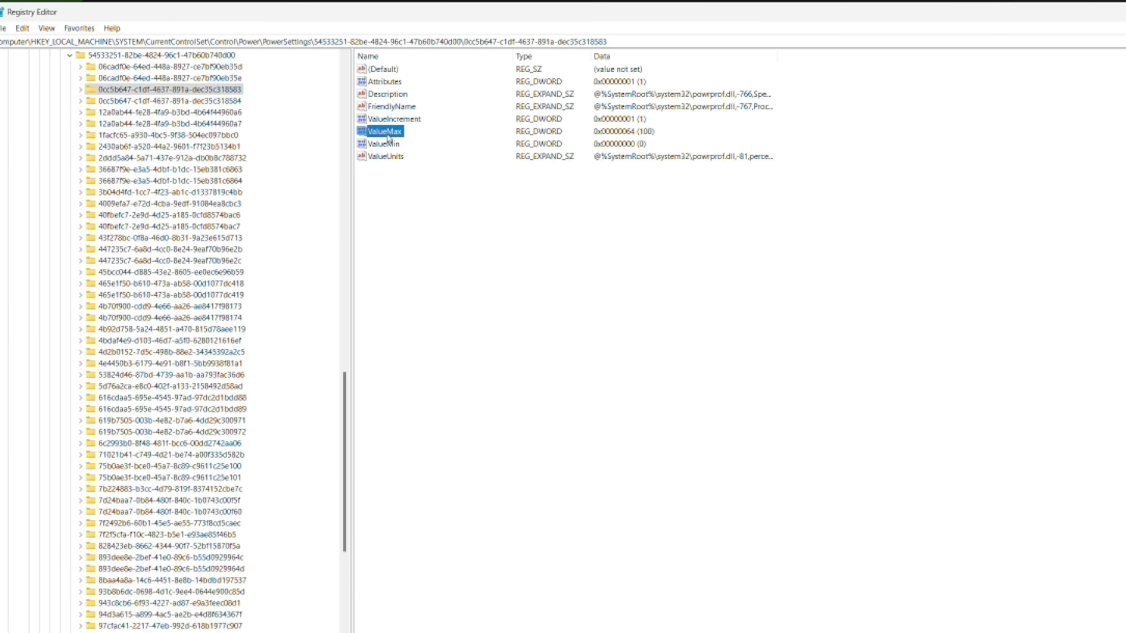
double_click(387, 134)
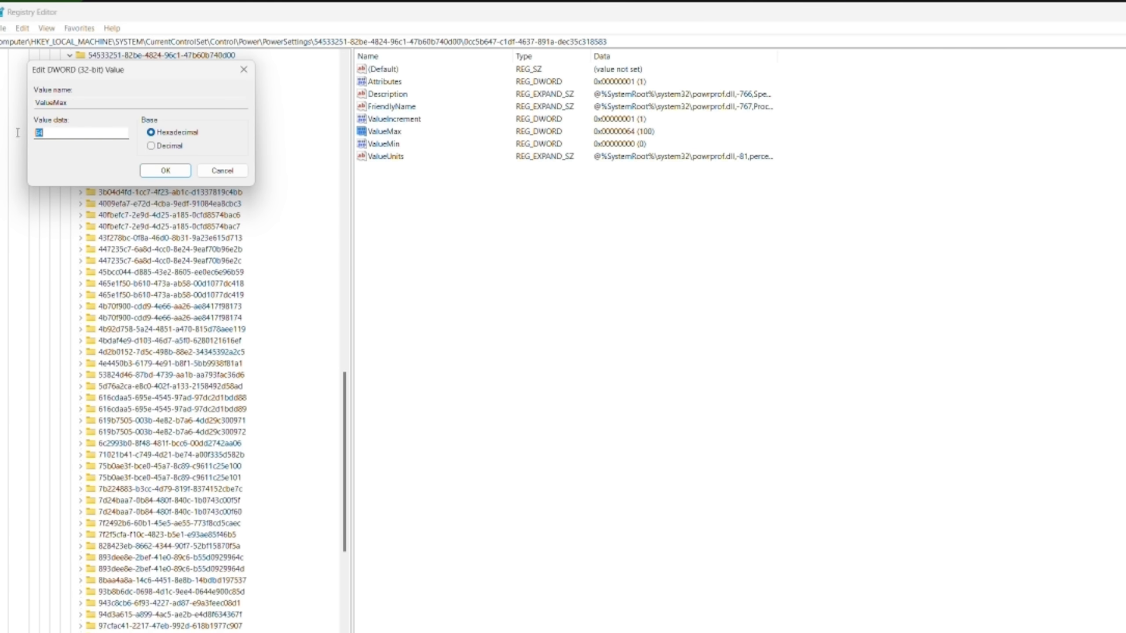
click(165, 172)
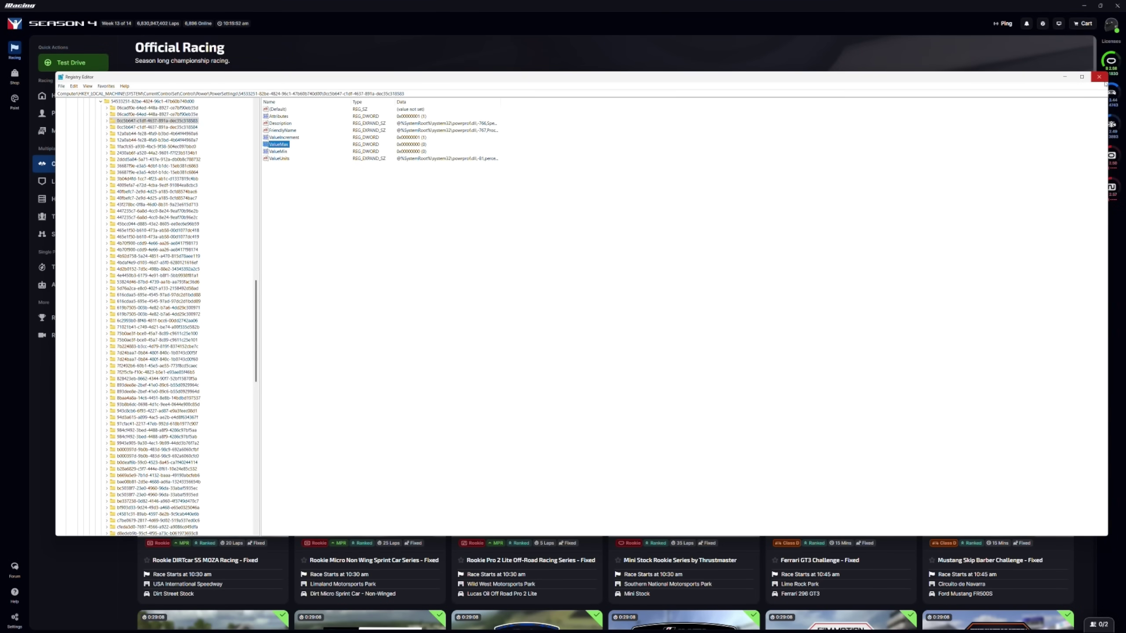
- Close Registry Editor, reopen Resource Monitor, and check the per-core graphs for unparked cores
click(1100, 77)
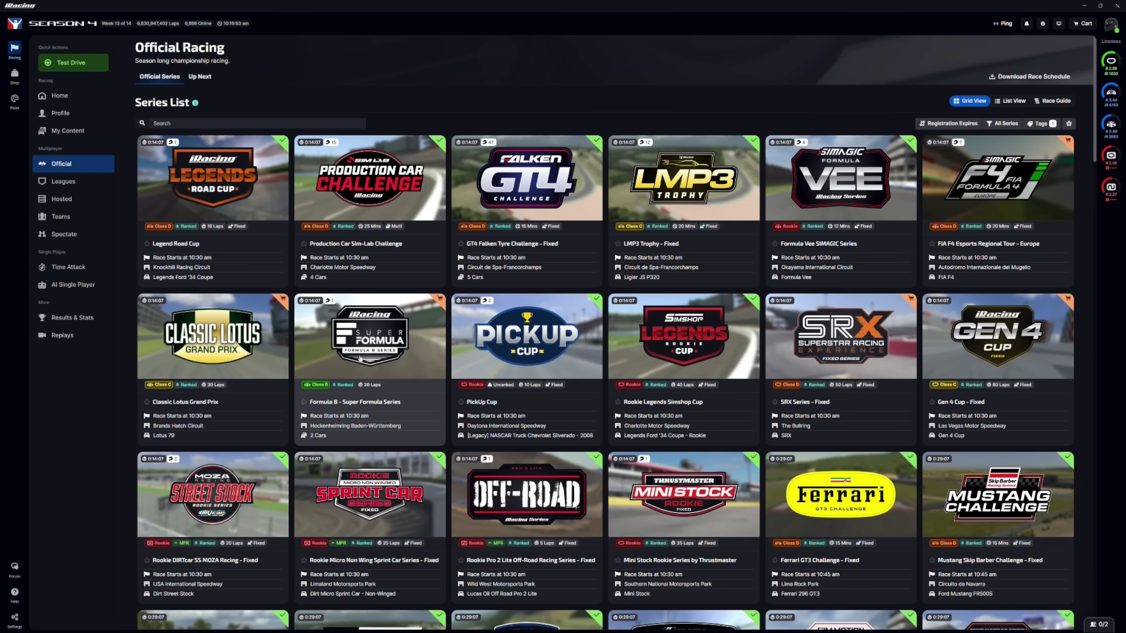
click(11, 625)
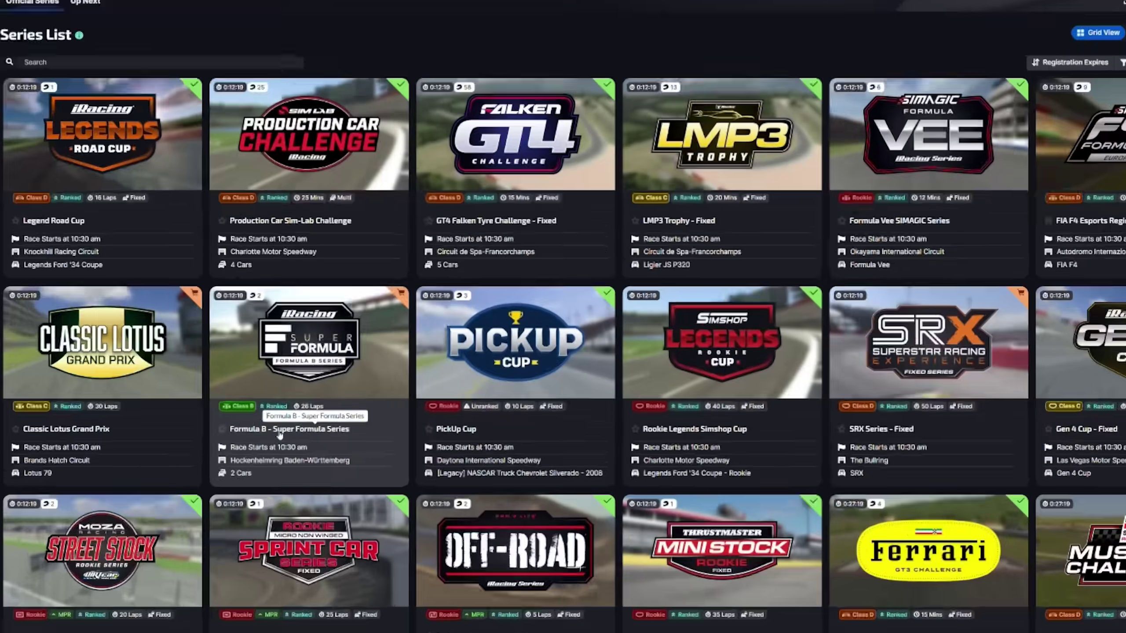
key(super)
text(registry Editor)
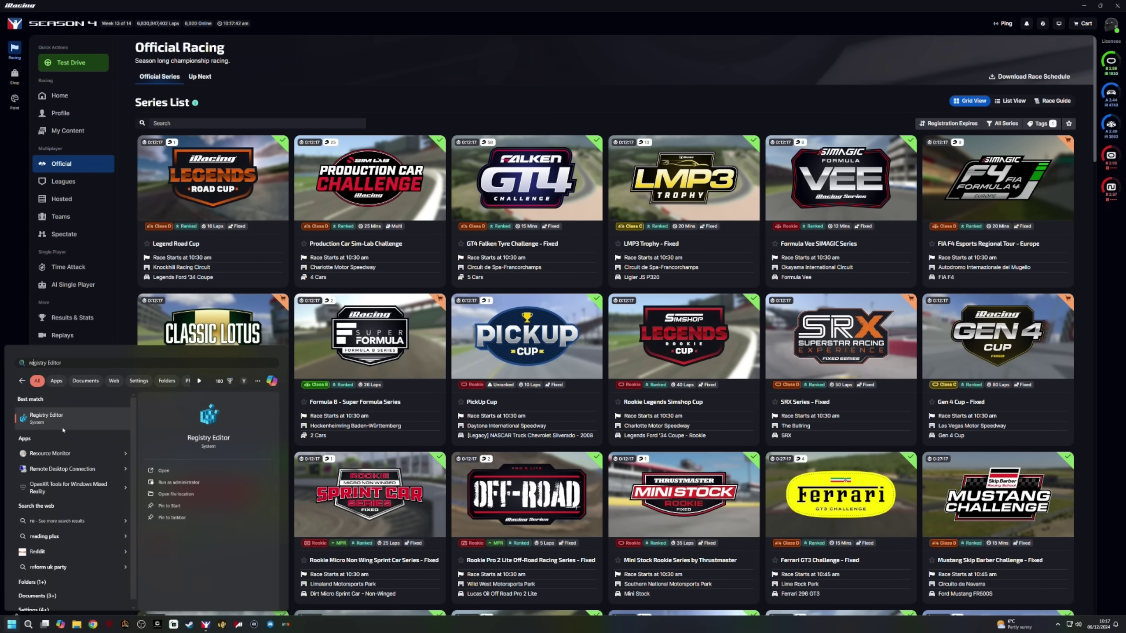
click(50, 608)
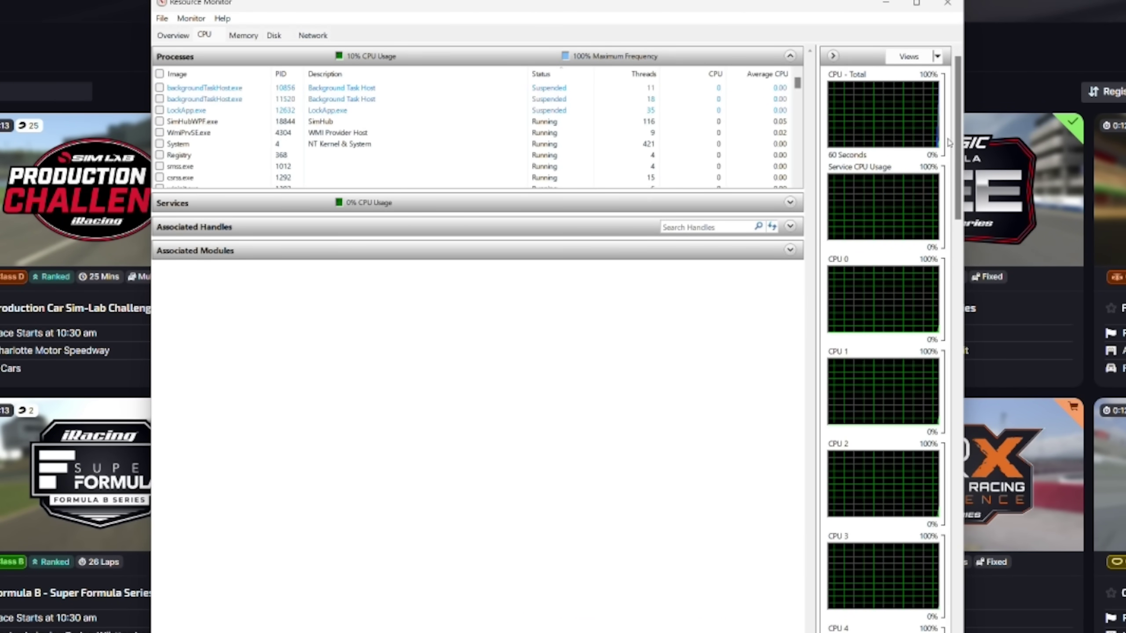
drag(959, 125, 1005, 176)
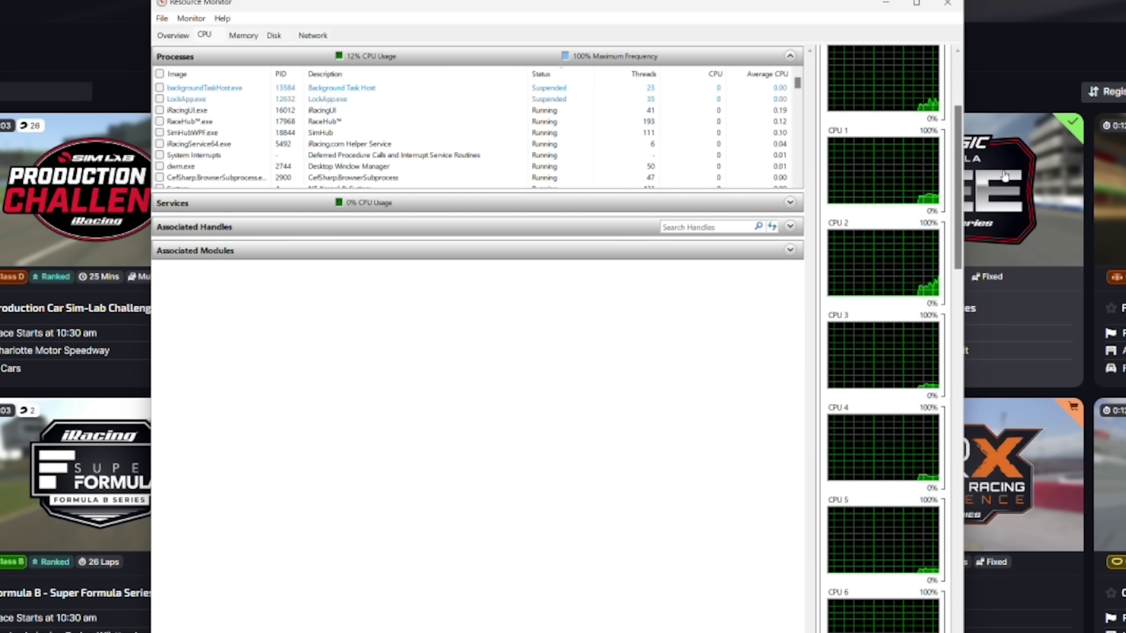